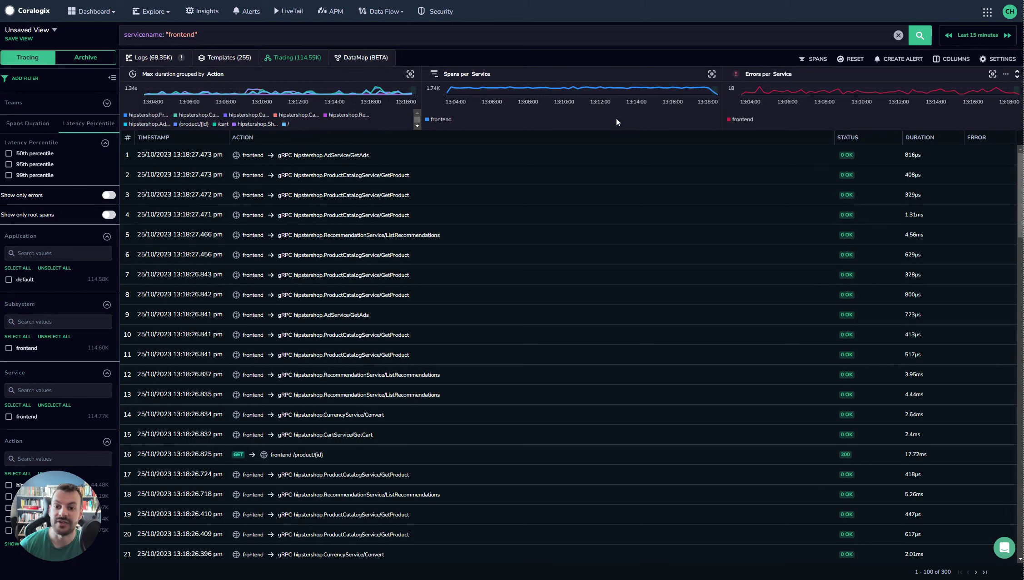
# - Group the max duration graph by Application
pyautogui.click(164, 77)
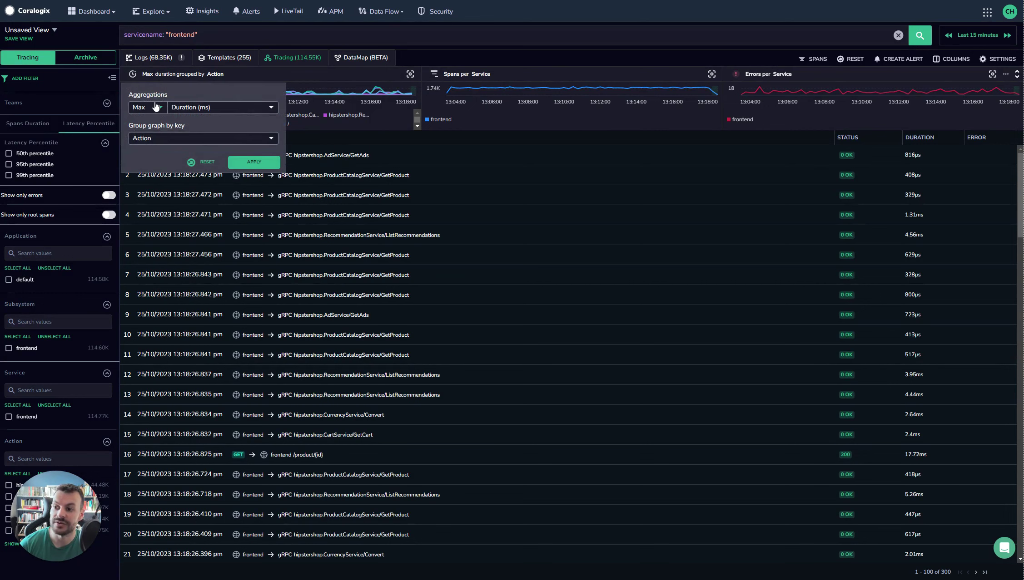
pyautogui.click(201, 110)
pyautogui.click(207, 123)
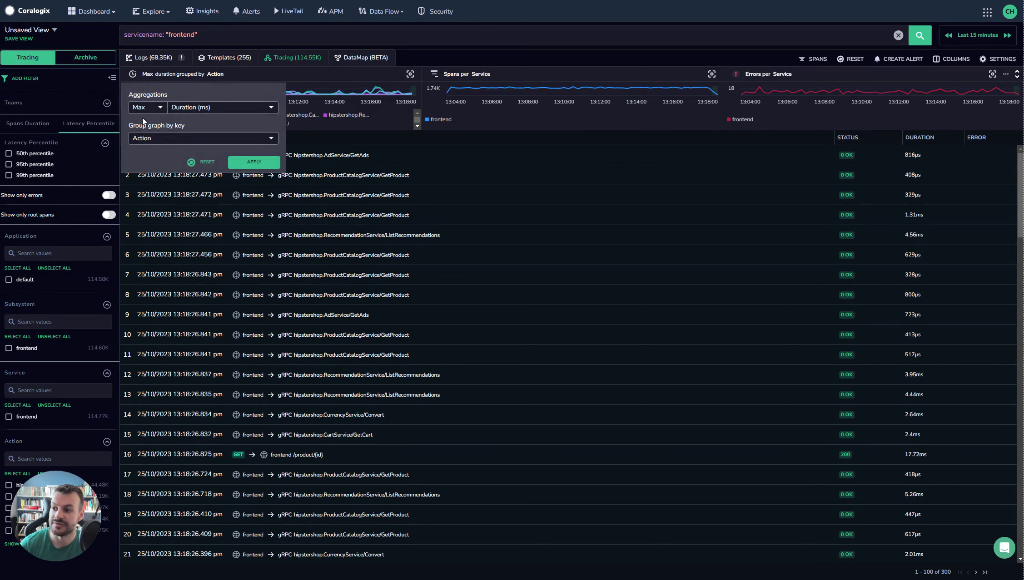
pyautogui.click(162, 138)
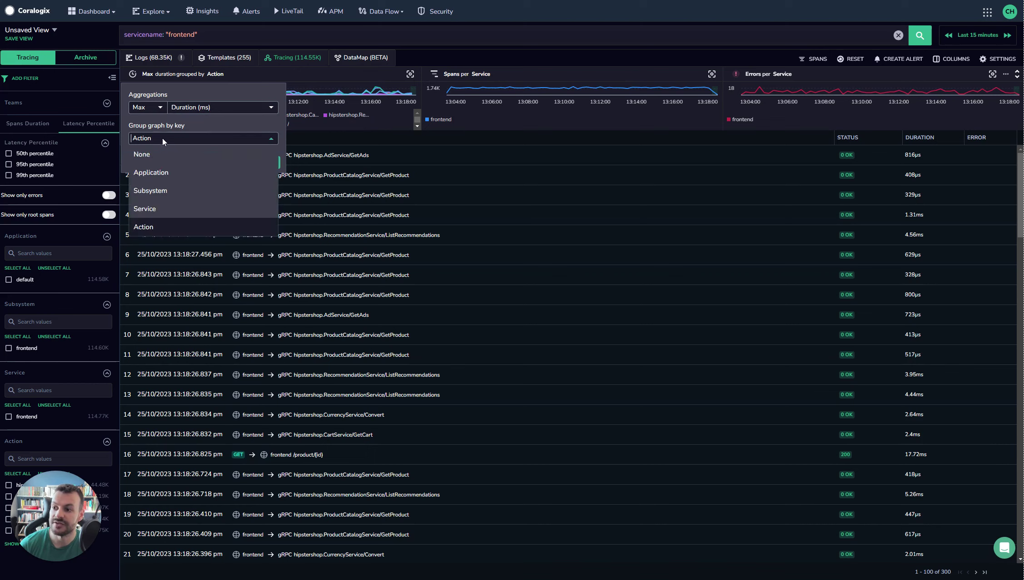
pyautogui.click(182, 176)
pyautogui.click(253, 163)
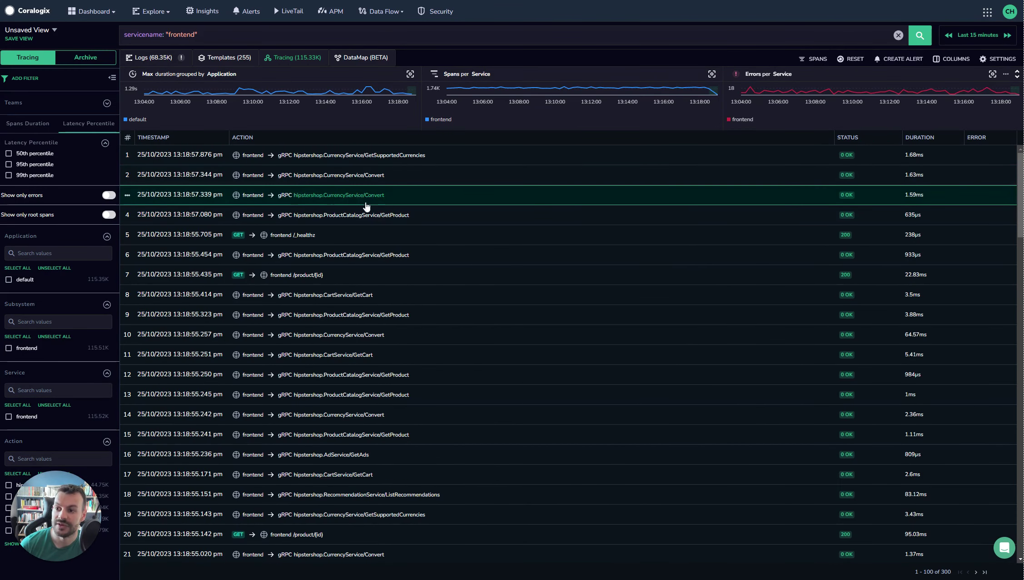
# - Change the grouping key of the max duration graph to Service
pyautogui.click(220, 75)
pyautogui.click(224, 170)
pyautogui.click(205, 138)
pyautogui.click(179, 207)
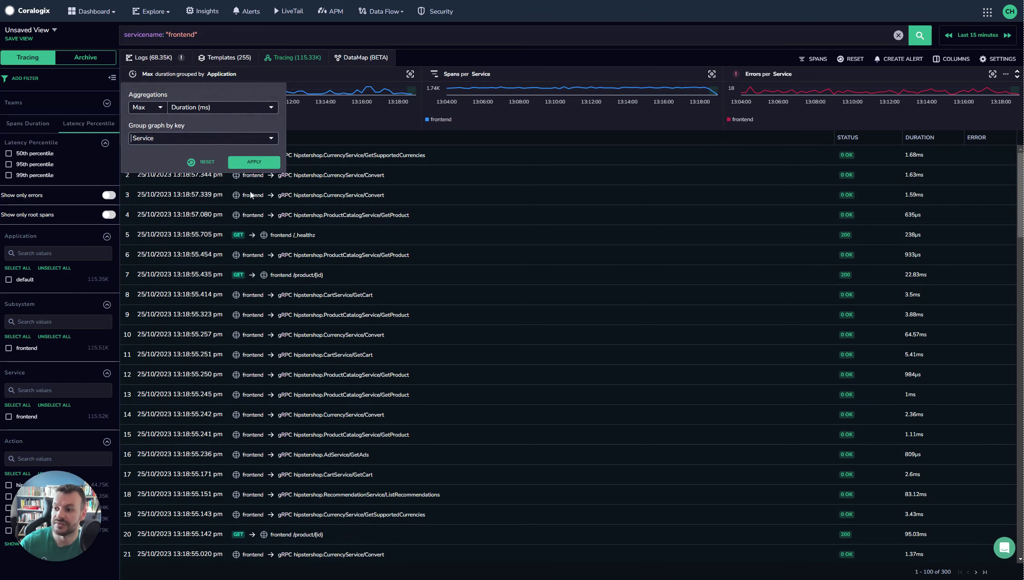
pyautogui.click(253, 163)
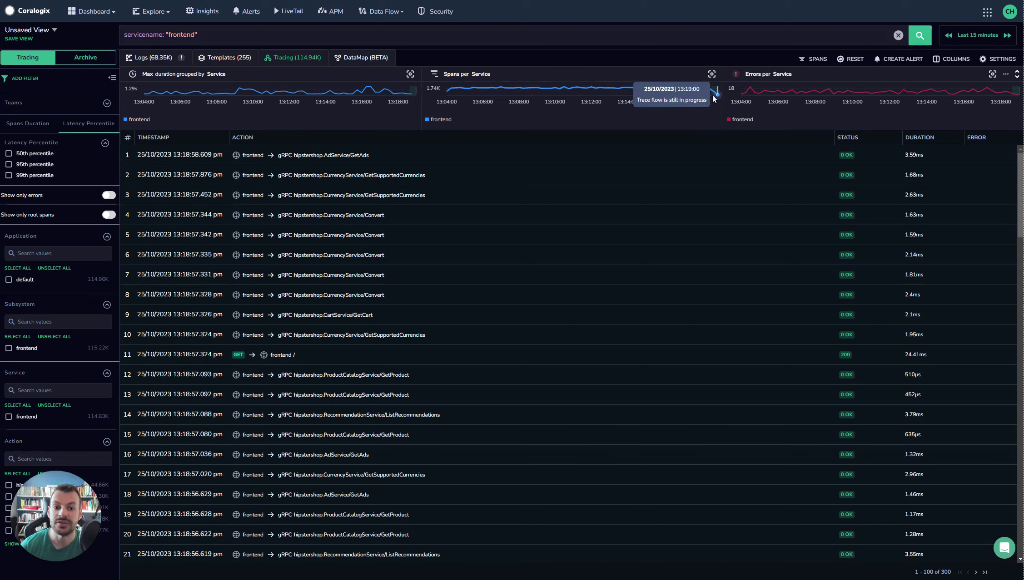
# - Hide the graphs above the span list and show them again
pyautogui.click(1002, 60)
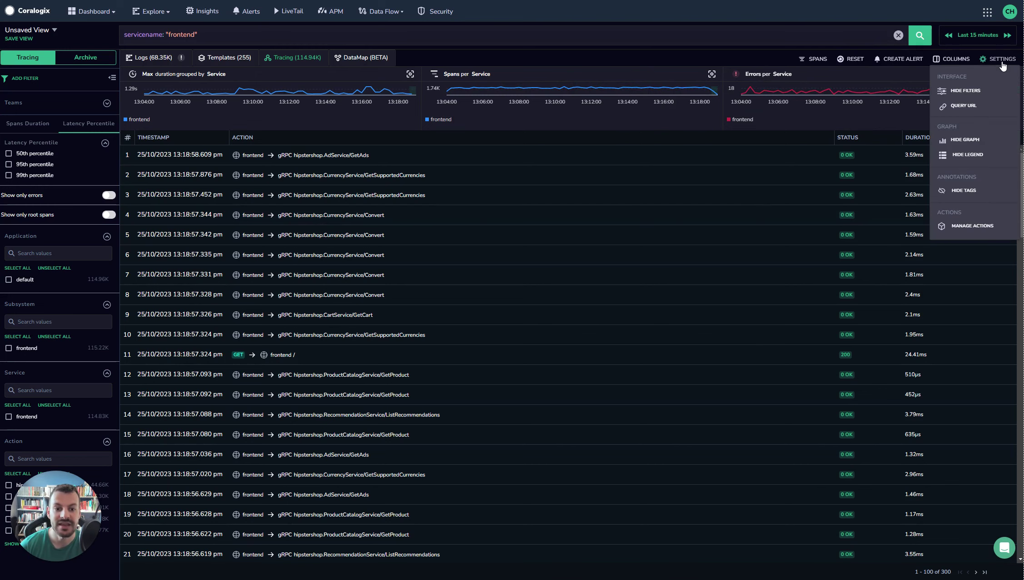
pyautogui.click(964, 139)
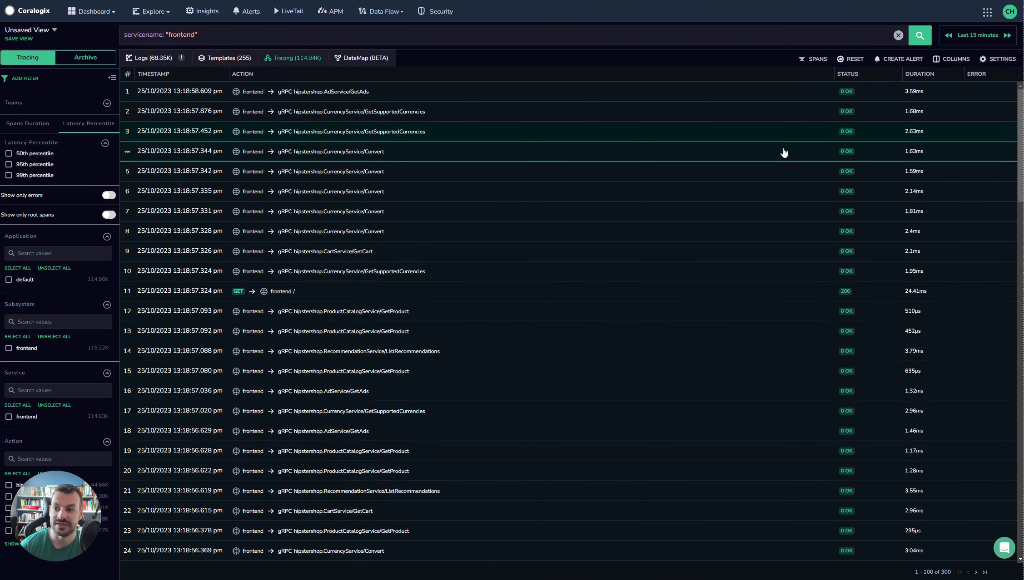
pyautogui.click(1005, 60)
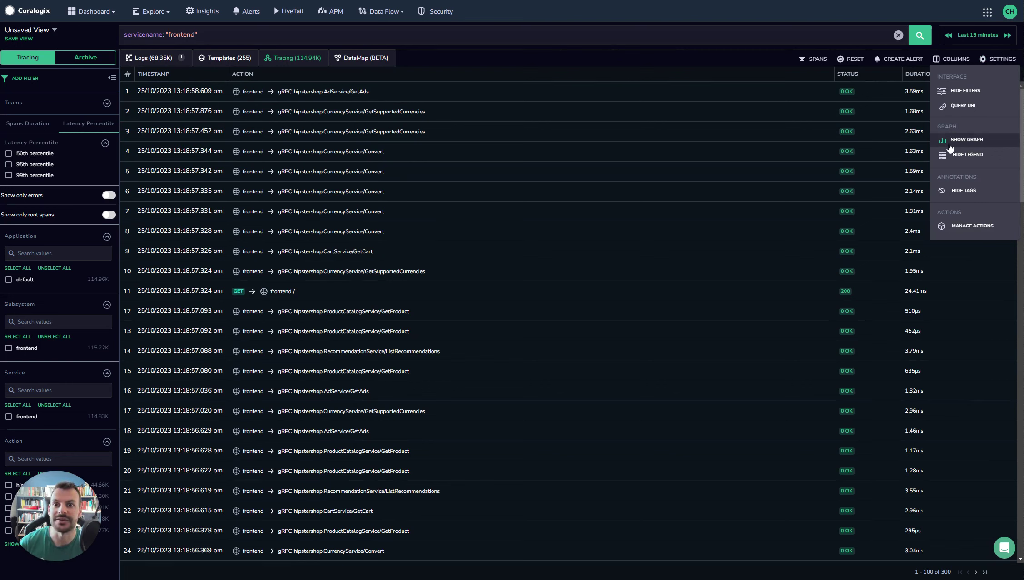
pyautogui.click(966, 140)
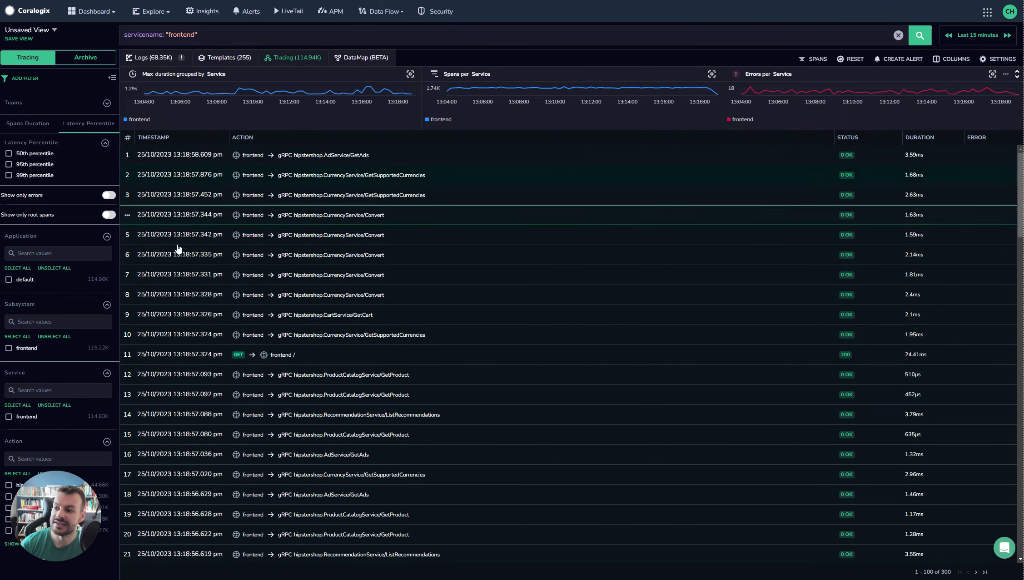
# - Add the http.status_code tag field as a filter, restrict it to status code 500, and look through the matching spans
pyautogui.click(28, 77)
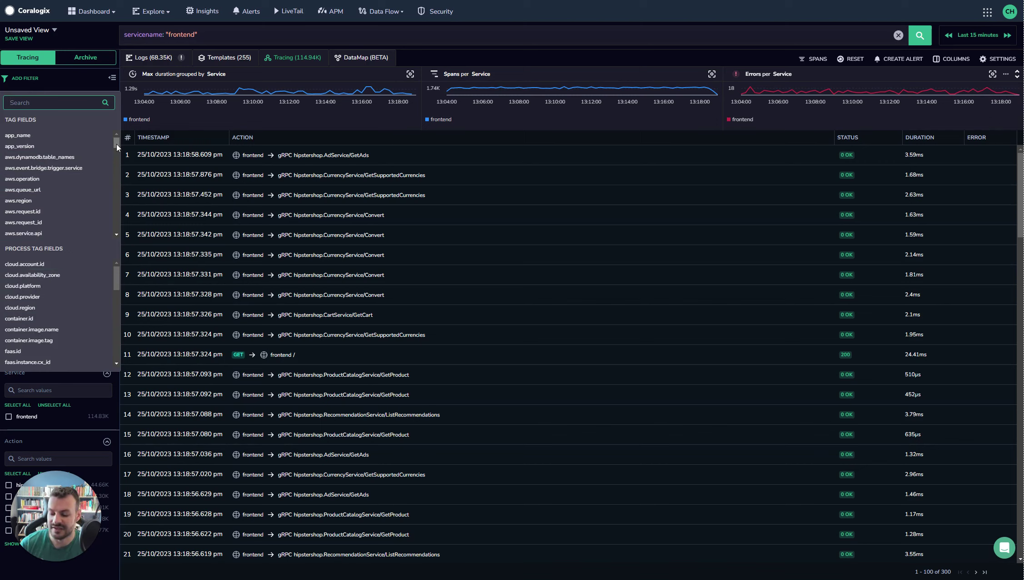
pyautogui.write('status')
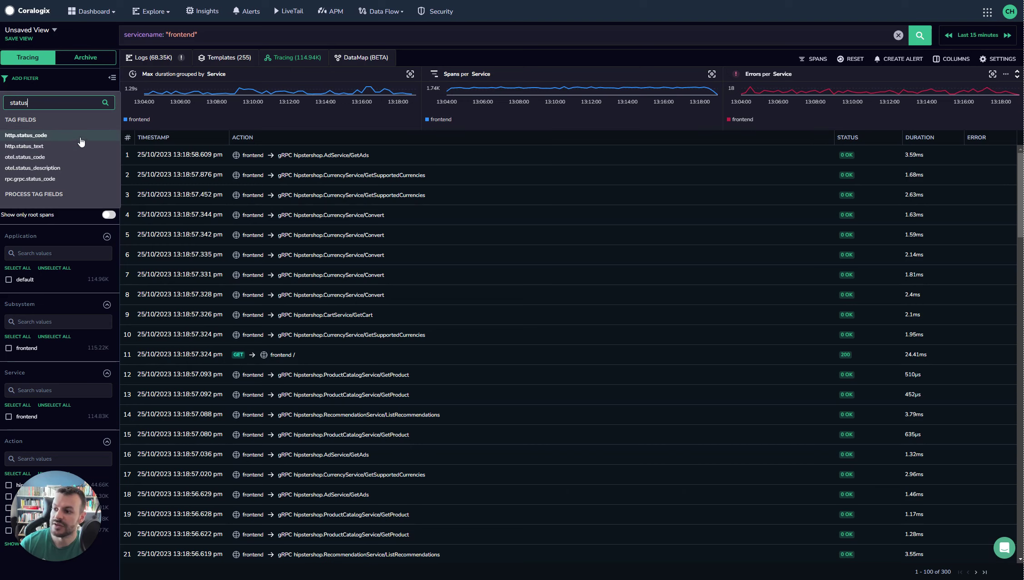
pyautogui.click(80, 137)
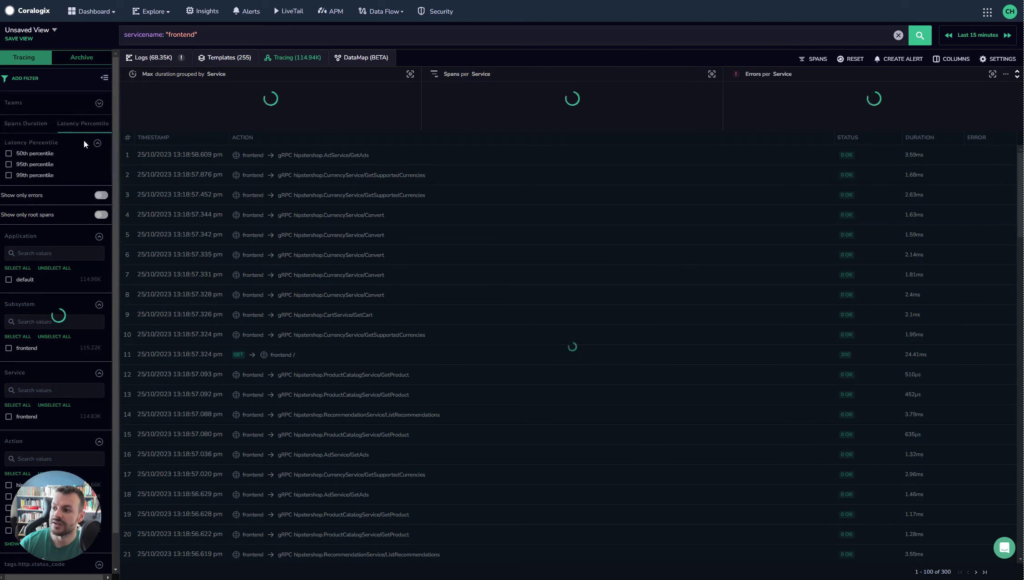
pyautogui.scroll(-3, 115, 195)
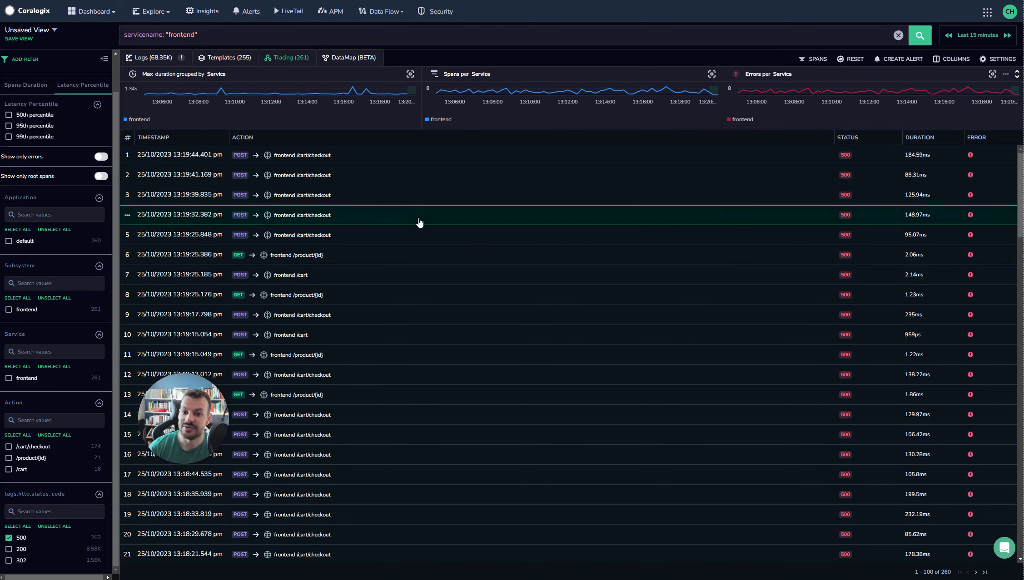
pyautogui.scroll(-7, 434, 197)
pyautogui.scroll(7, 459, 318)
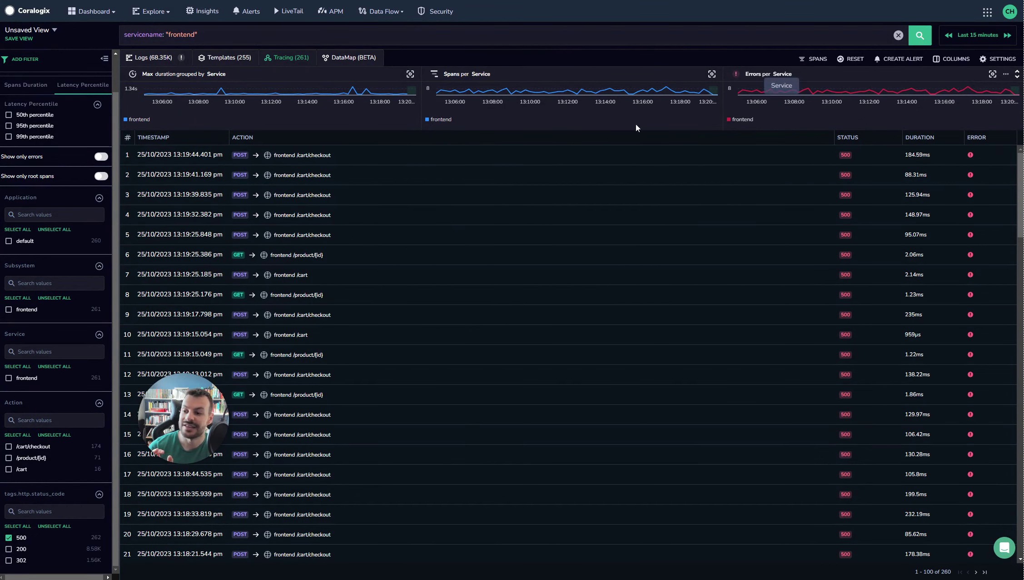
# - Unselect all http.status_code values and rerun the span search with the servicename query removed
pyautogui.click(47, 526)
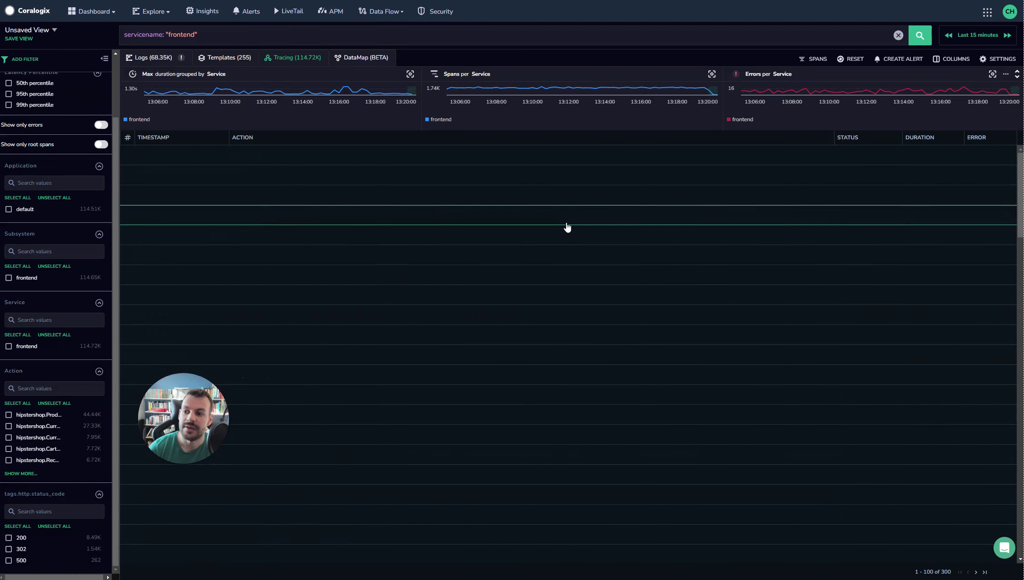
pyautogui.click(898, 35)
pyautogui.click(917, 37)
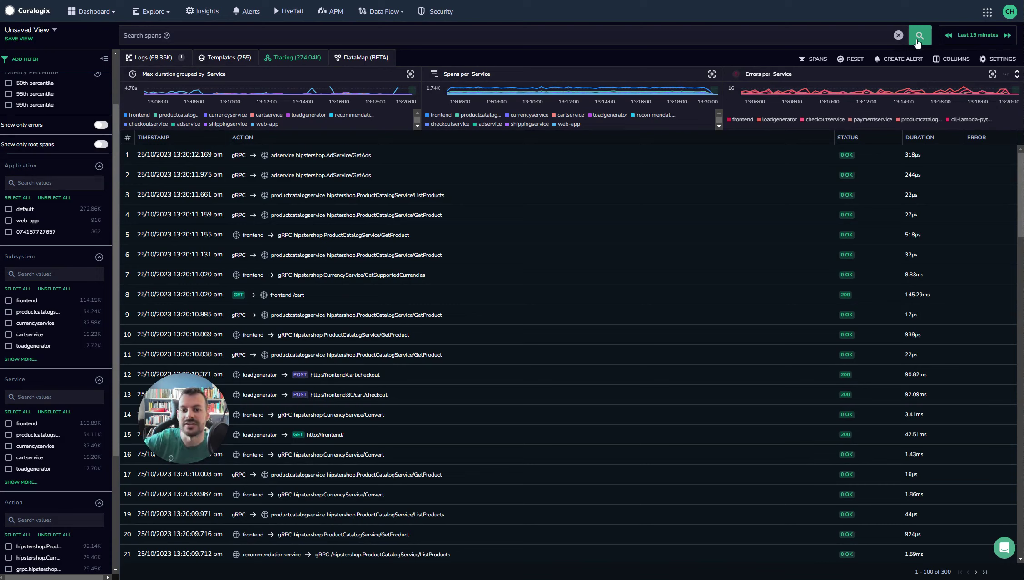
# - Switch the list from spans to traces and back to spans
pyautogui.click(810, 63)
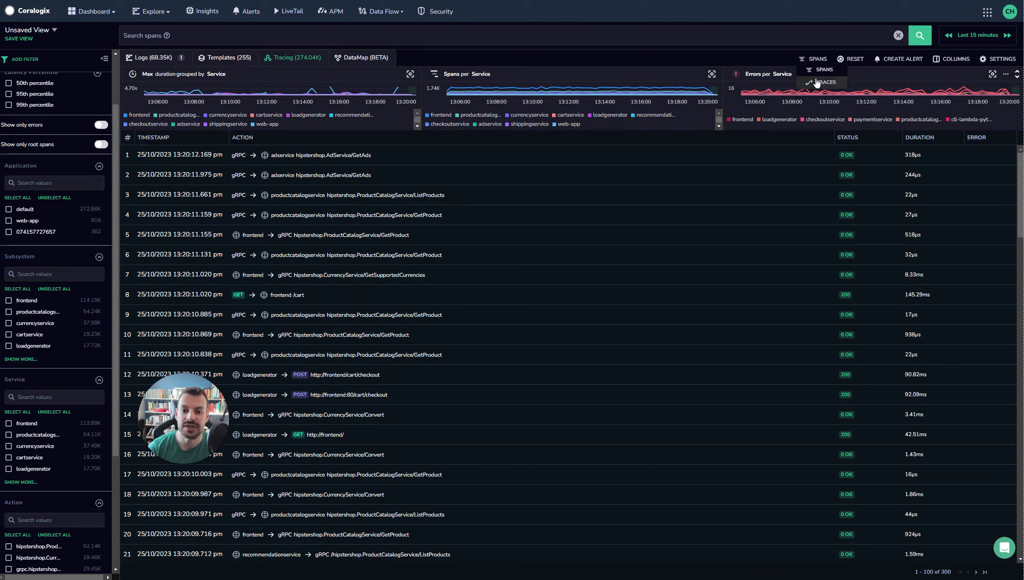
pyautogui.click(819, 84)
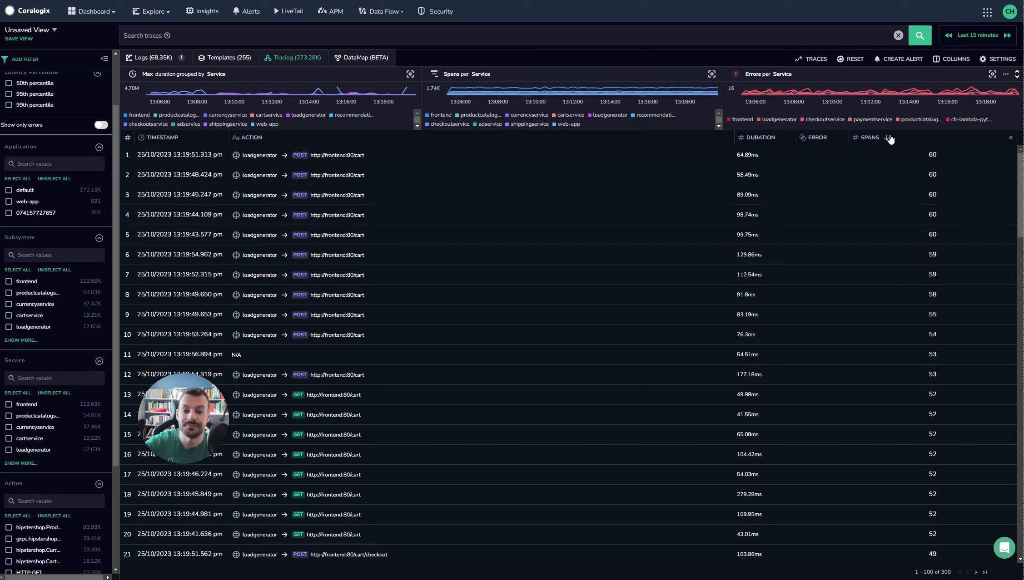
pyautogui.click(812, 59)
pyautogui.click(820, 69)
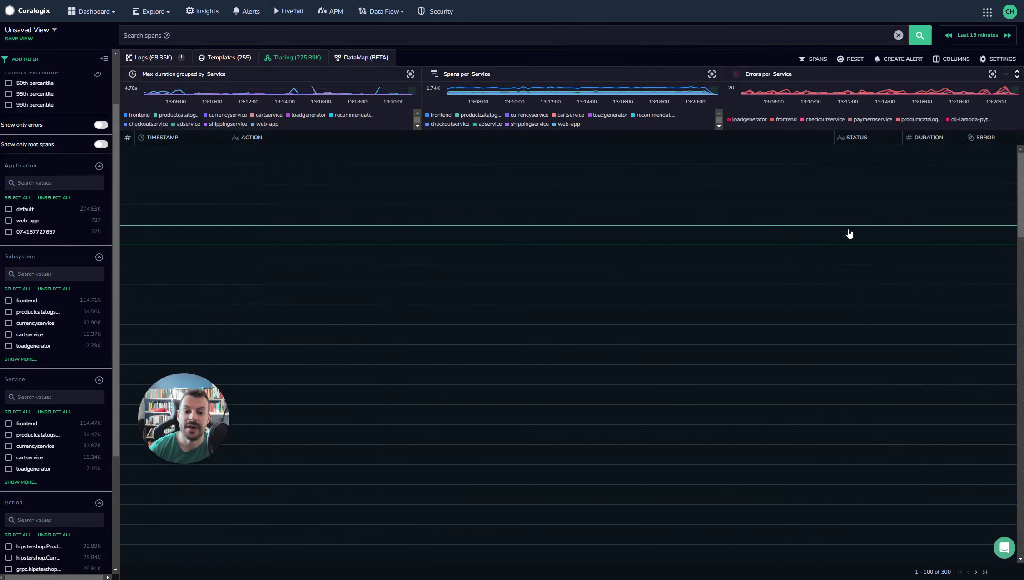
# - Sort the span list by duration, longest first, and view the column options without changing them
pyautogui.click(925, 144)
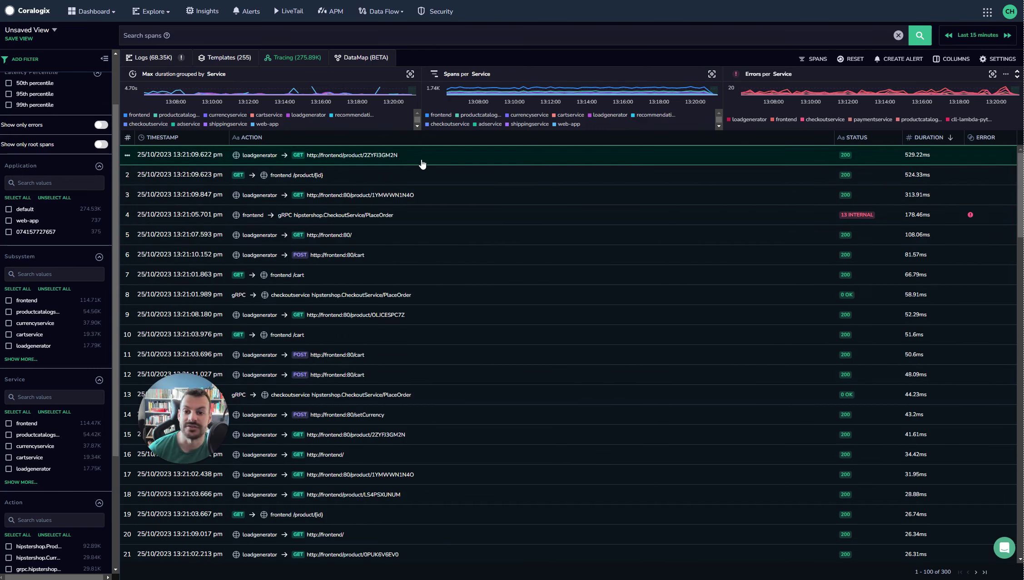
pyautogui.click(954, 60)
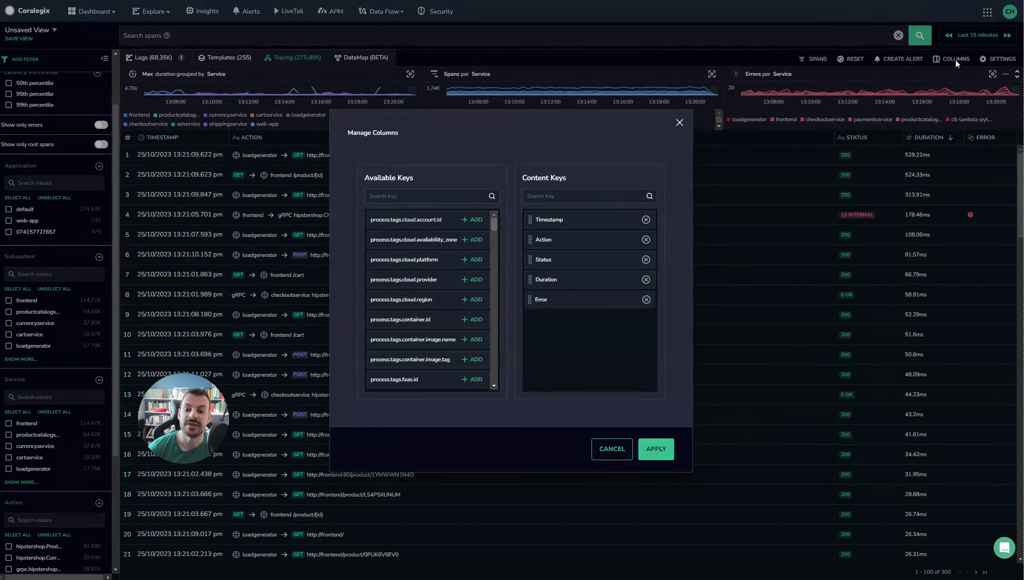
pyautogui.click(679, 123)
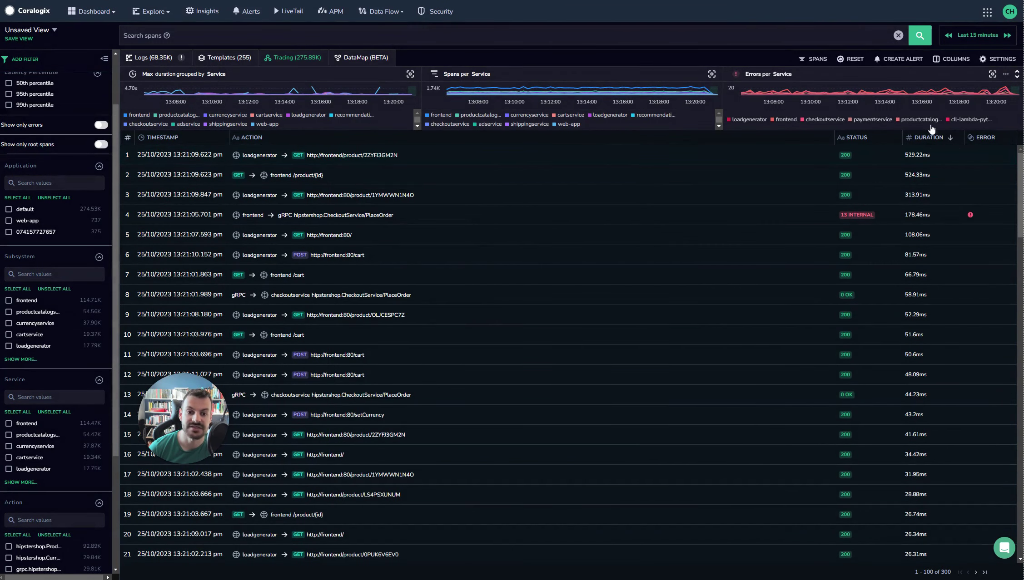
# - Add tags.db.statement as a column of the span list and sort the list by it
pyautogui.click(953, 60)
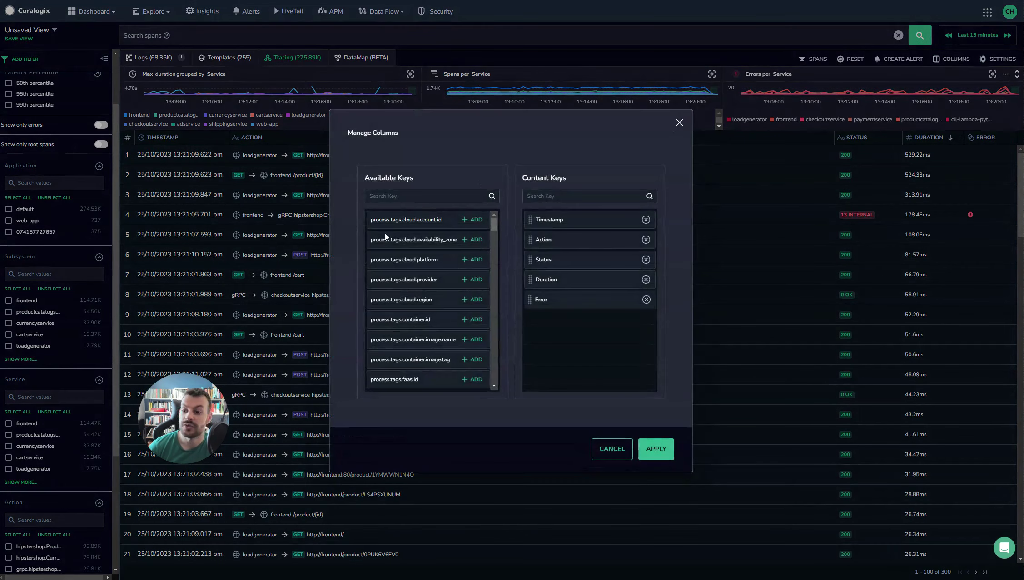
pyautogui.moveTo(495, 225); pyautogui.dragTo(494, 300)
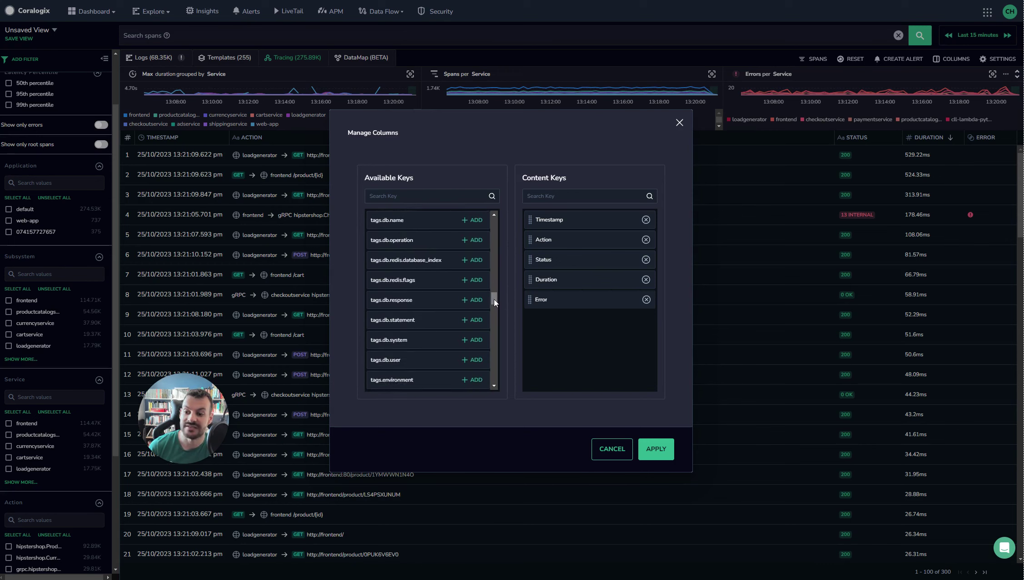
pyautogui.click(473, 320)
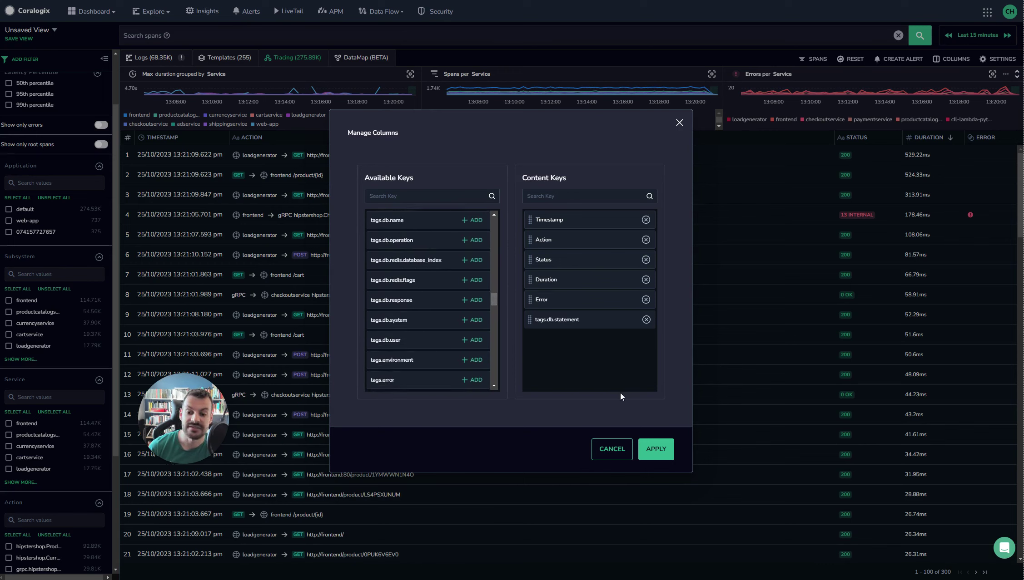
pyautogui.click(658, 451)
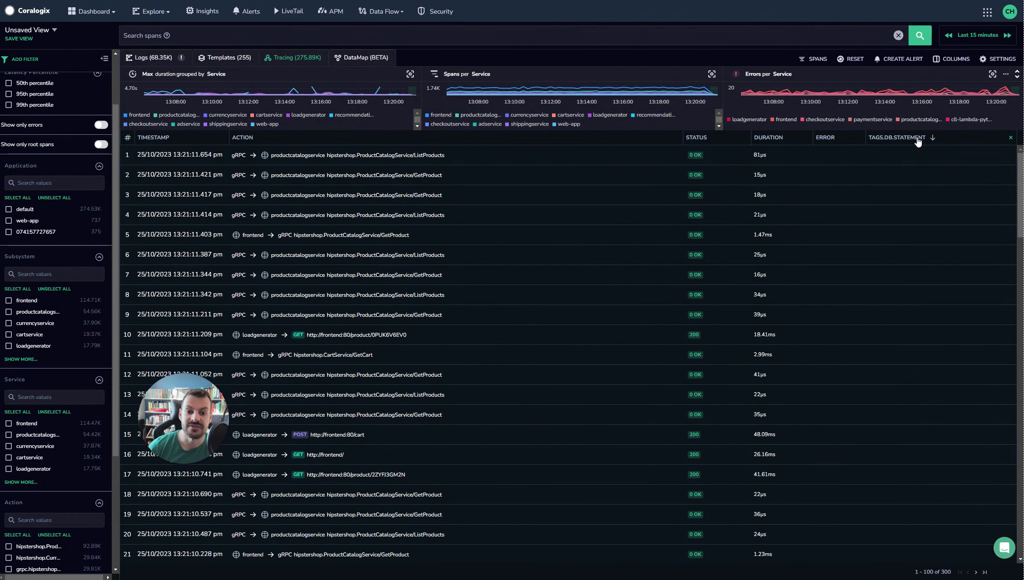
pyautogui.click(918, 142)
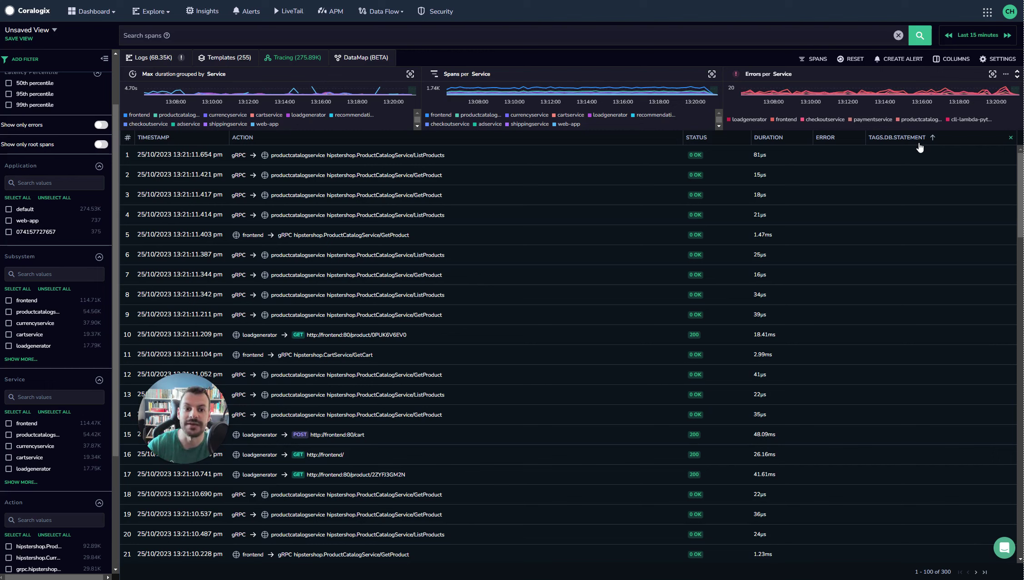
# - Hide the graph legend, the graphs and the filters of the span view
pyautogui.click(1005, 60)
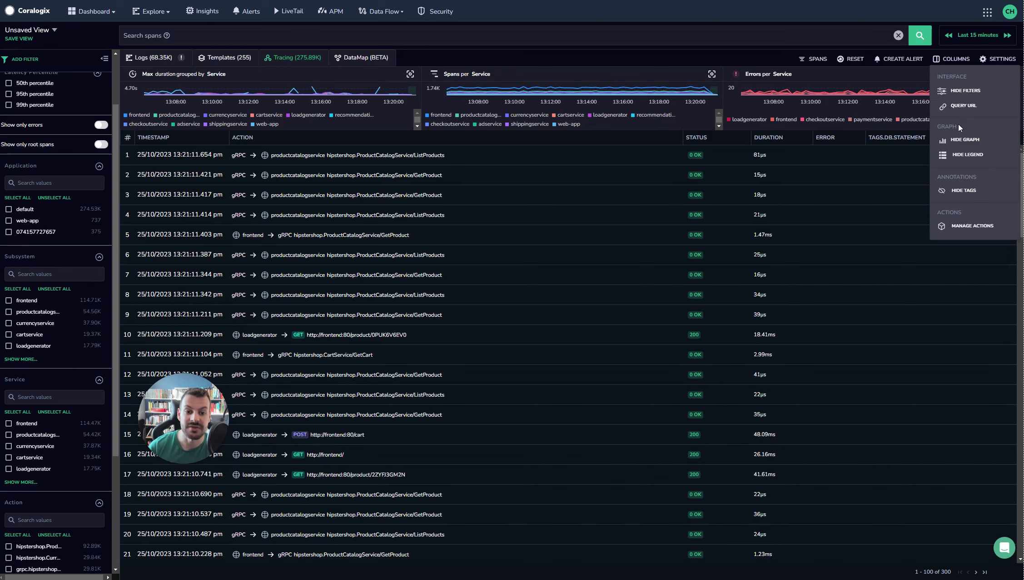
pyautogui.click(965, 155)
pyautogui.click(1001, 60)
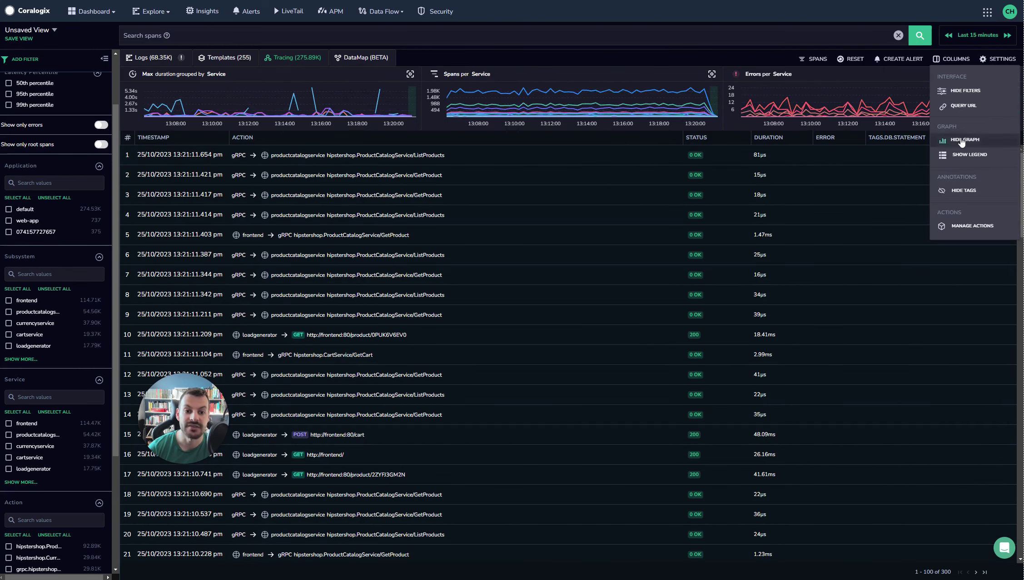
pyautogui.click(962, 142)
pyautogui.click(1005, 61)
pyautogui.click(971, 89)
# - Hide the annotation tags and show them again
pyautogui.click(1001, 59)
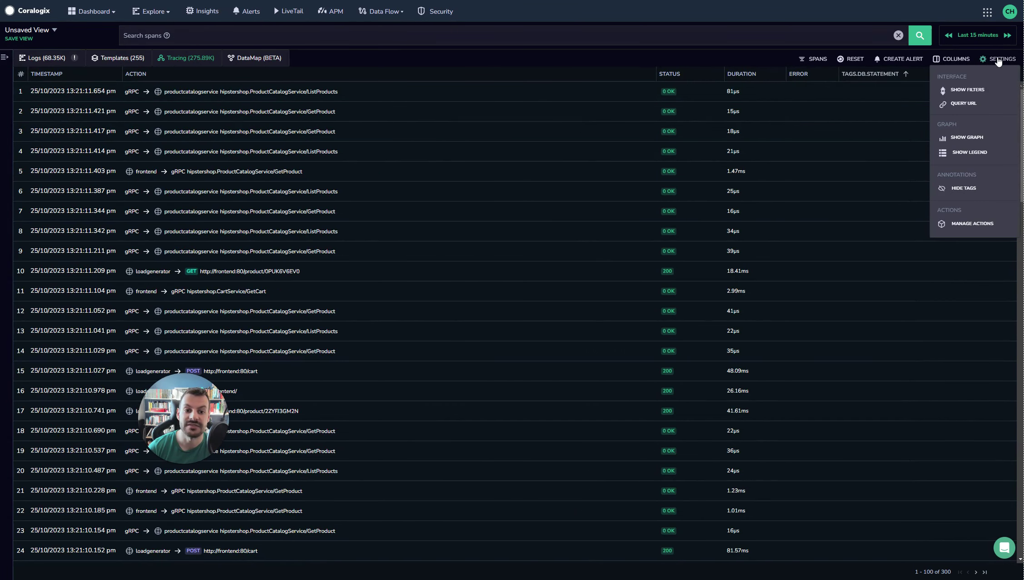
pyautogui.click(964, 189)
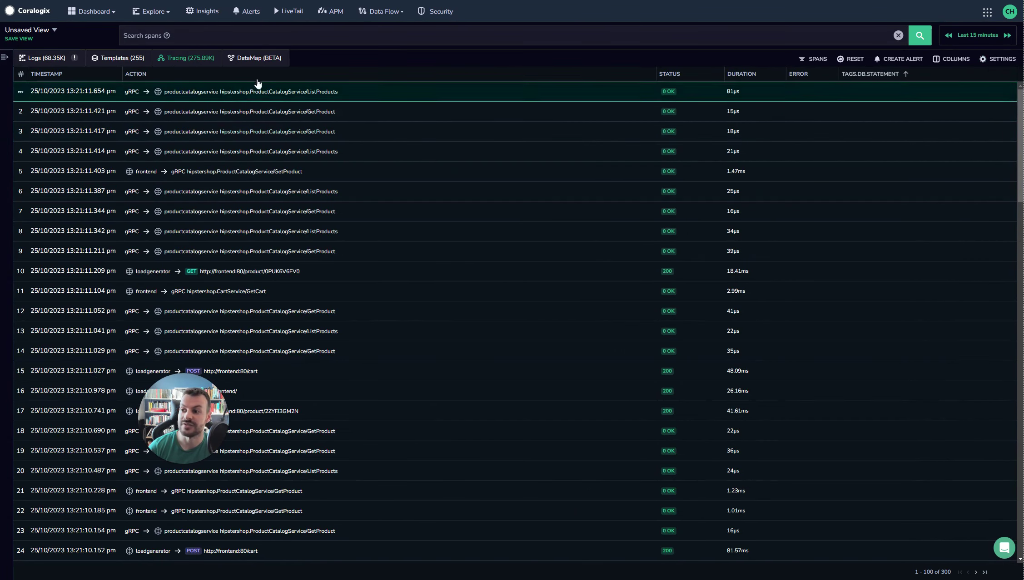
pyautogui.click(995, 59)
pyautogui.click(965, 188)
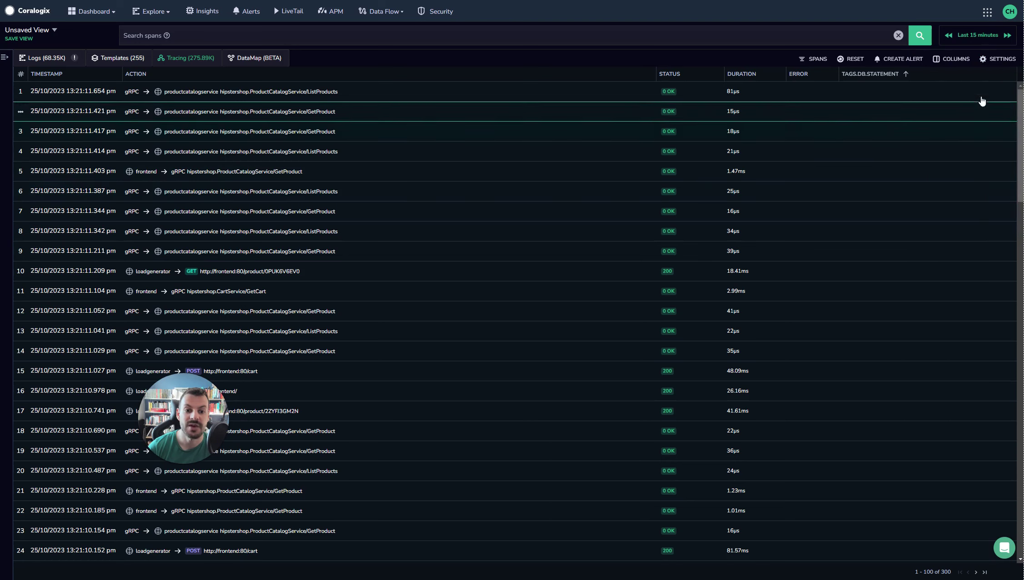
# - Show the graph legend, the graphs and the filters again in the span view
pyautogui.click(998, 60)
pyautogui.click(976, 153)
pyautogui.click(983, 59)
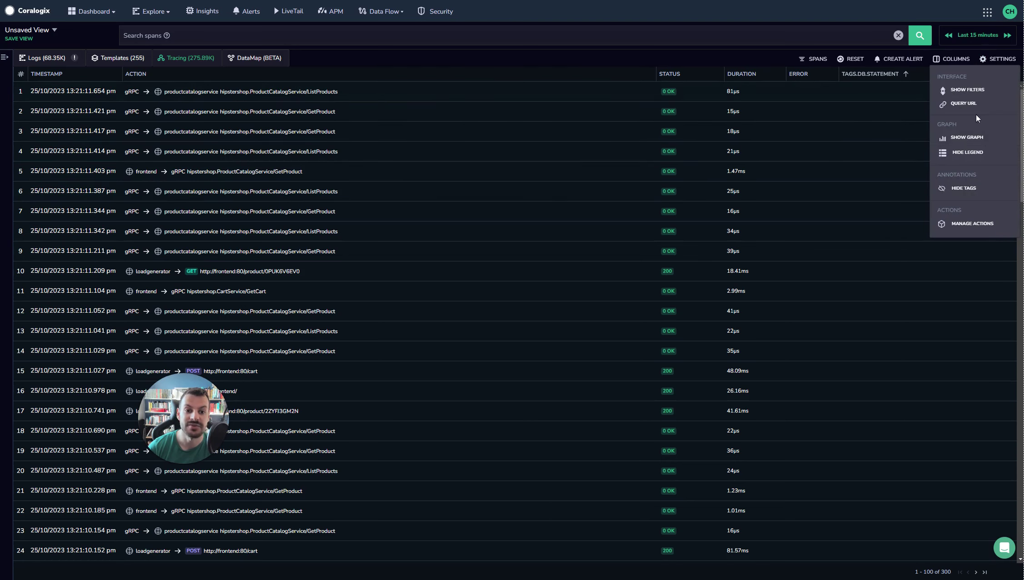
pyautogui.click(966, 138)
pyautogui.click(998, 59)
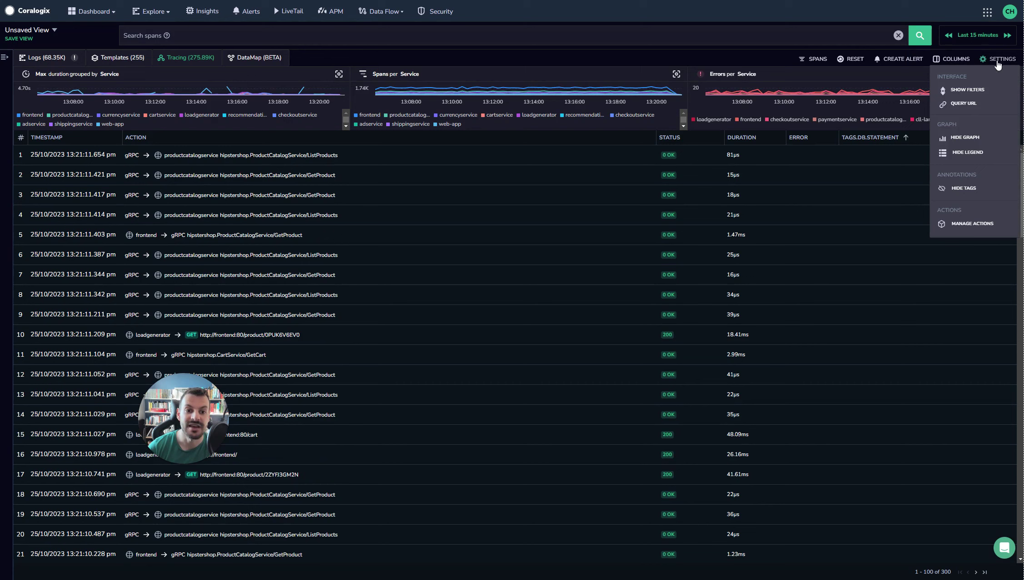
pyautogui.click(969, 89)
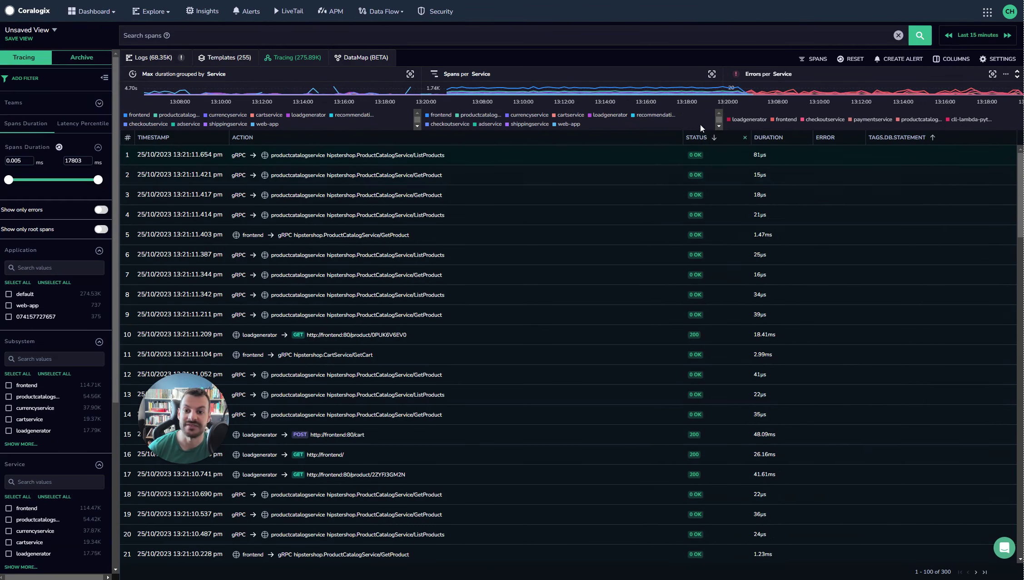
# - Enter "my new view" as the name for saving the current tracing view
pyautogui.click(53, 31)
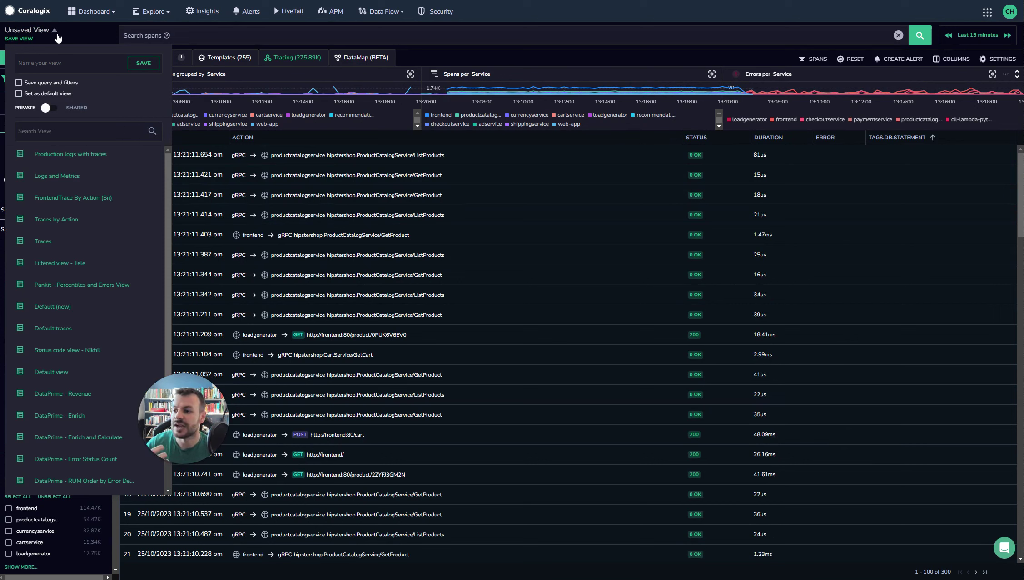
pyautogui.click(56, 60)
pyautogui.write('my new view')
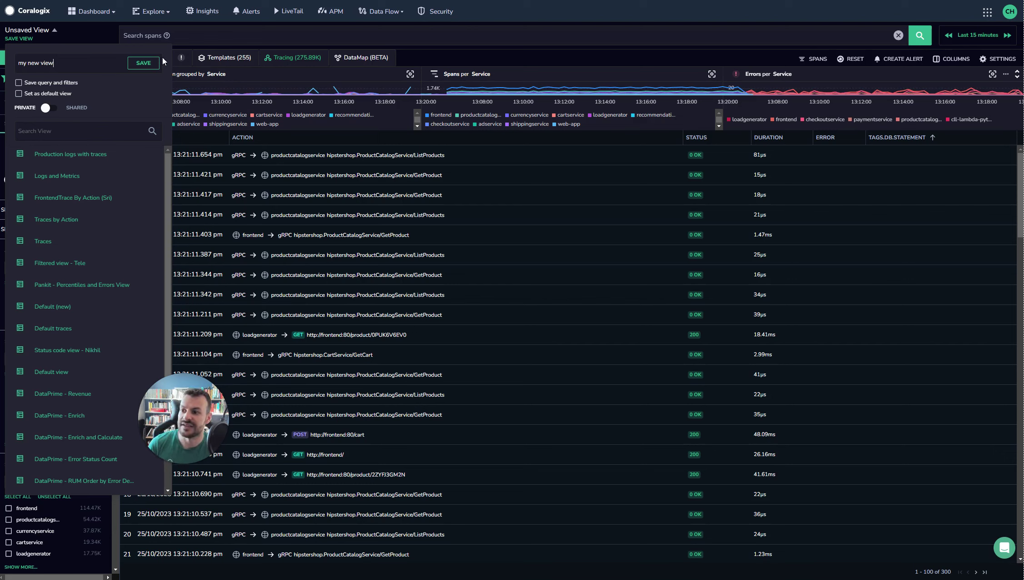
pyautogui.click(55, 31)
pyautogui.click(54, 31)
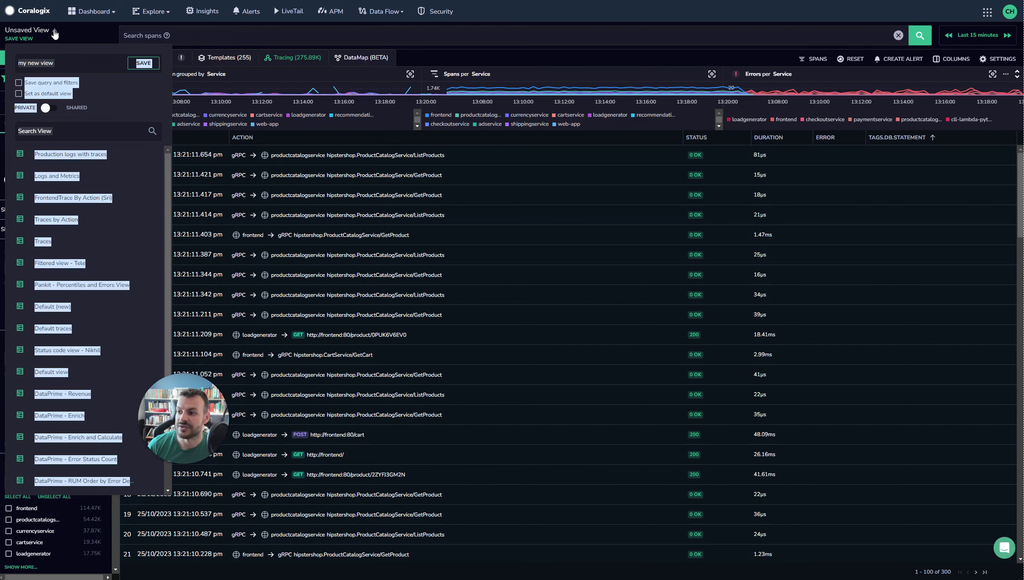
pyautogui.click(479, 54)
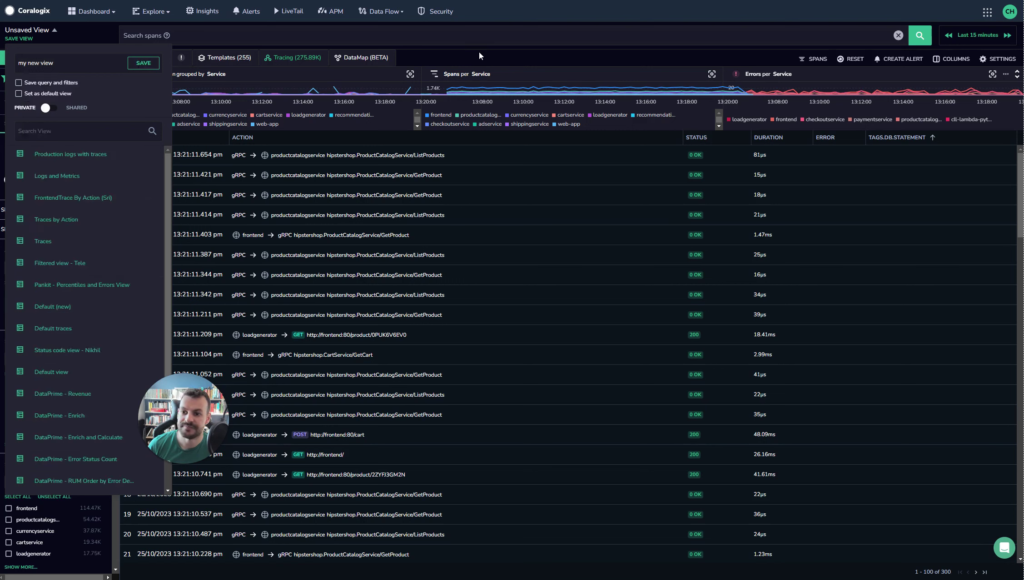